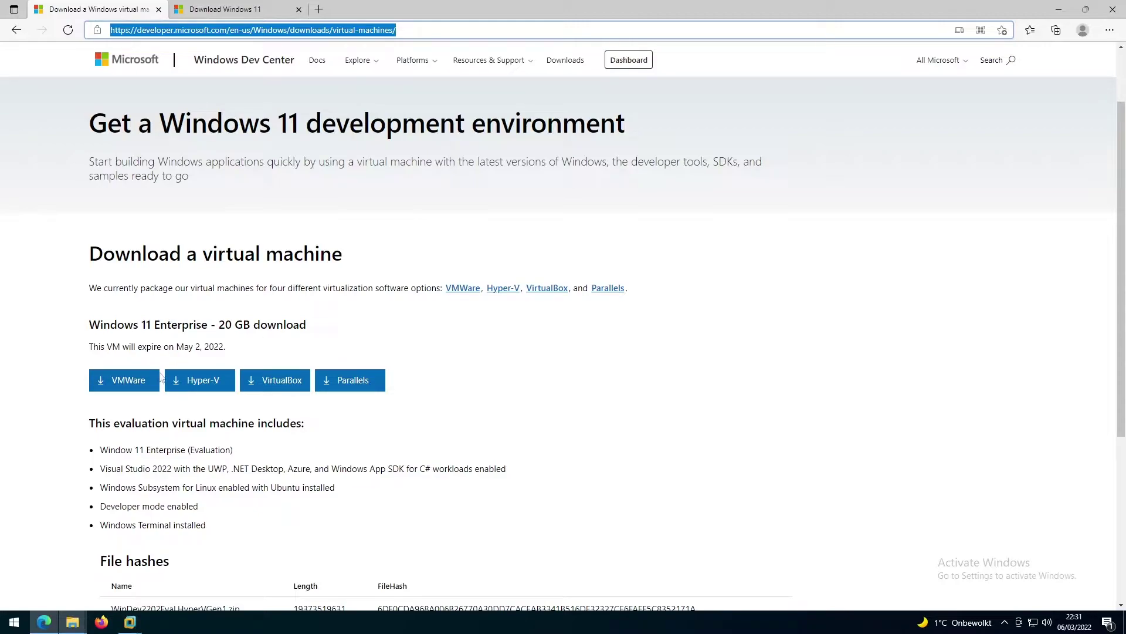
Step: Review the downloaded WinDev2202Eval.VMware archive, its 7-Zip extraction options and the extracted files in the Win-11 folder
mouse_move(73, 623)
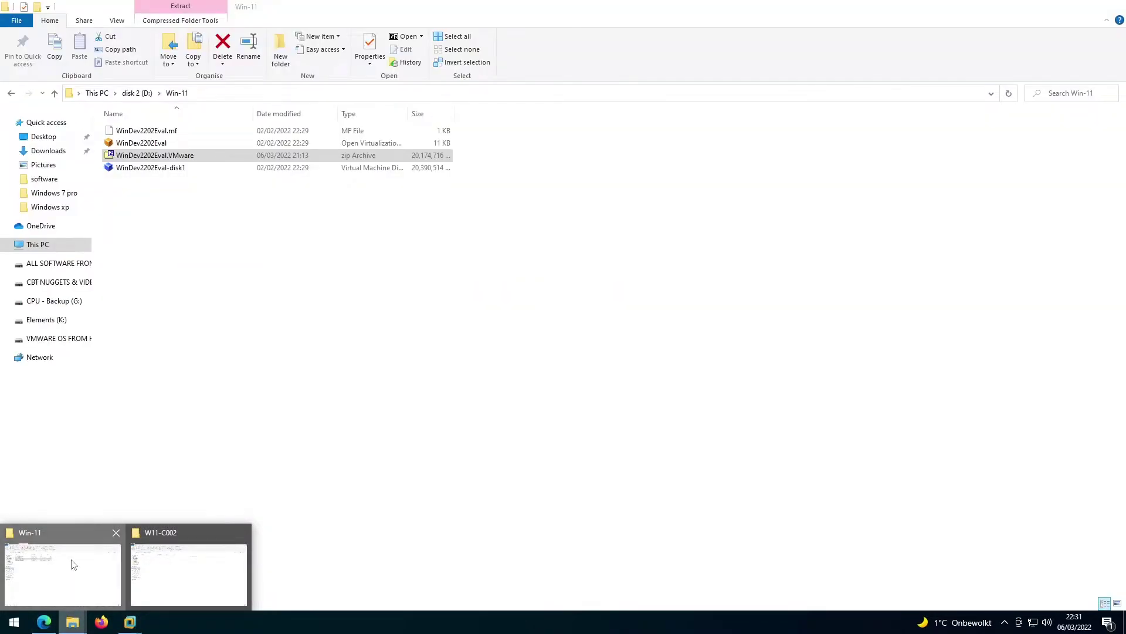
click(73, 565)
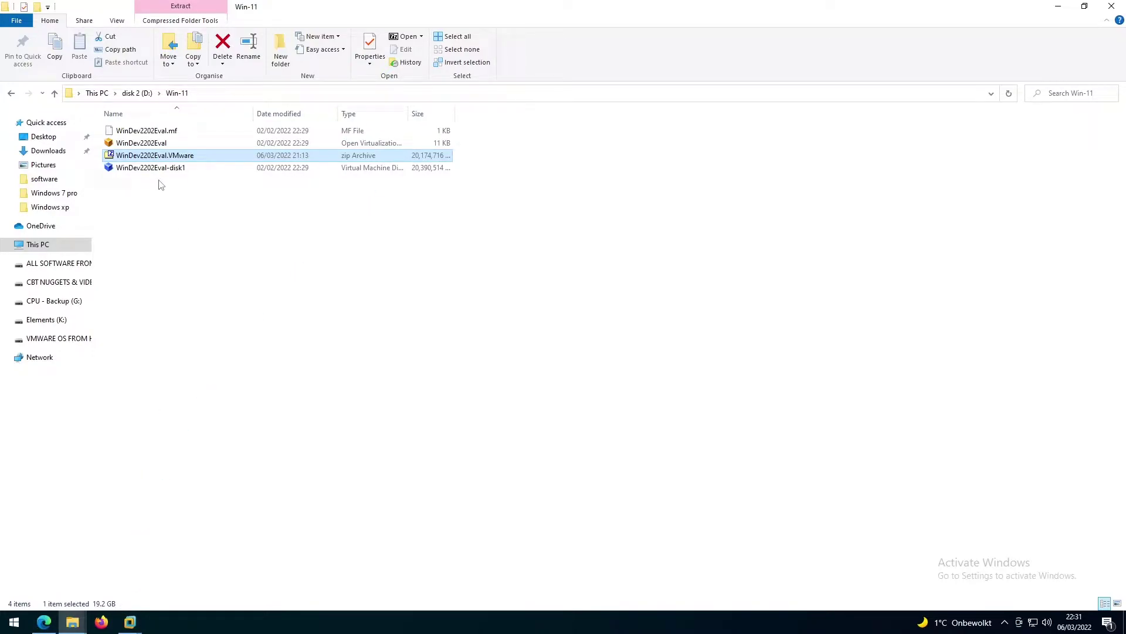
right_click(167, 157)
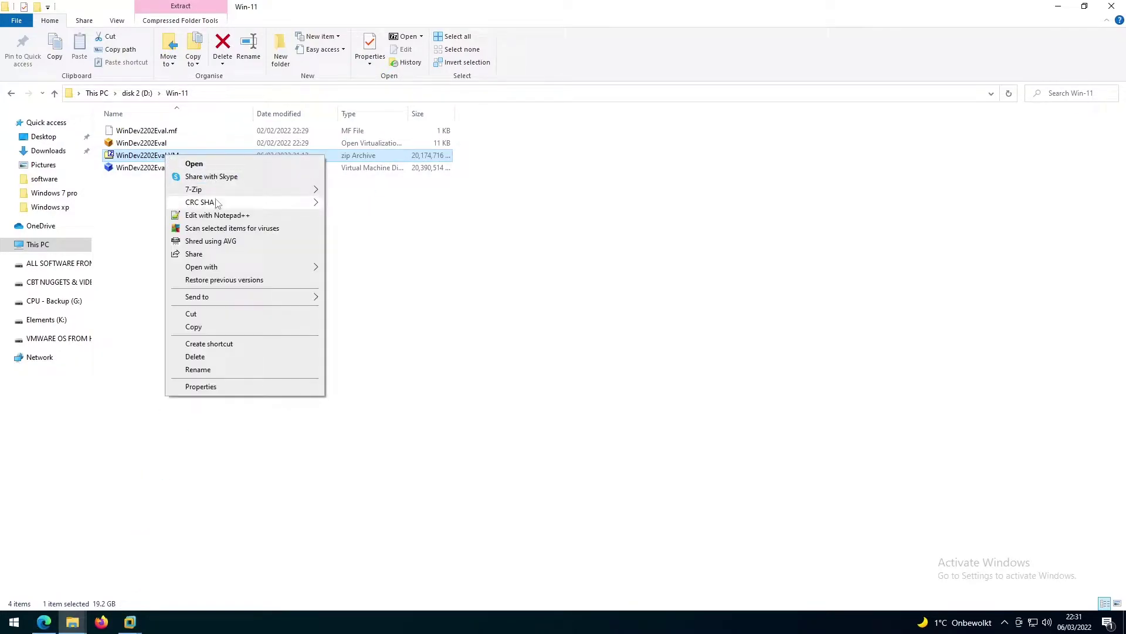
mouse_move(221, 194)
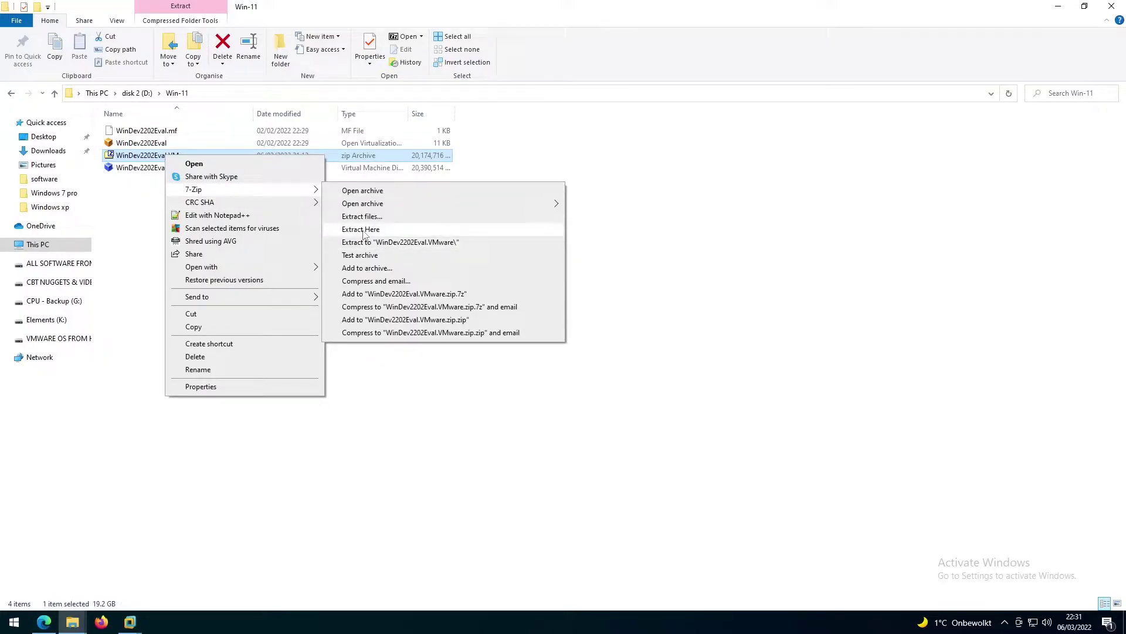
click(134, 135)
click(133, 142)
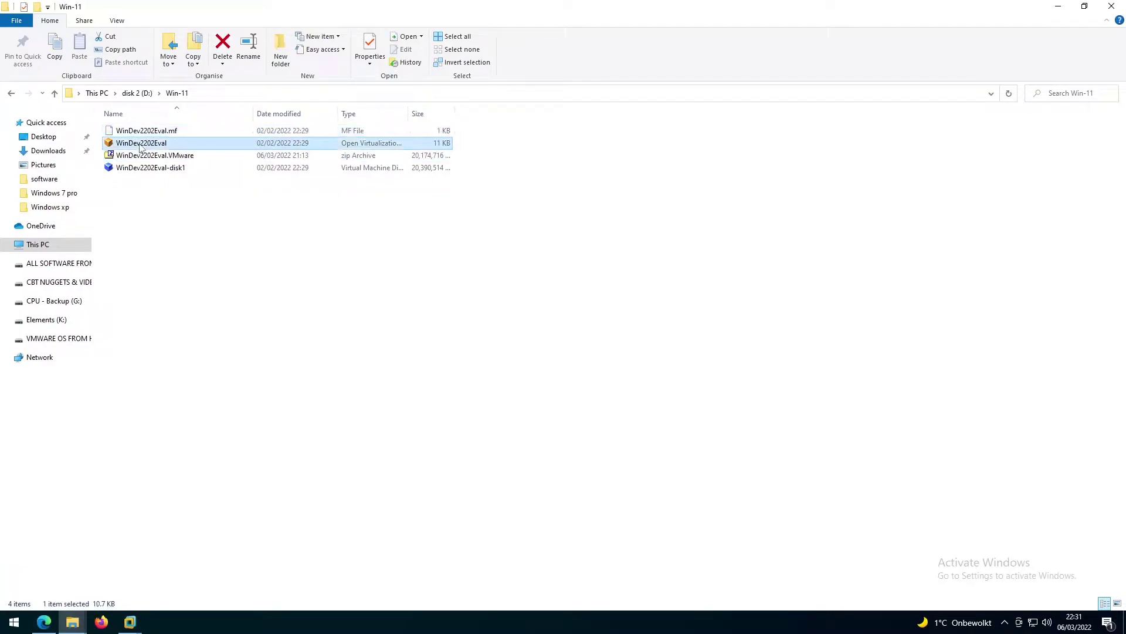
click(149, 168)
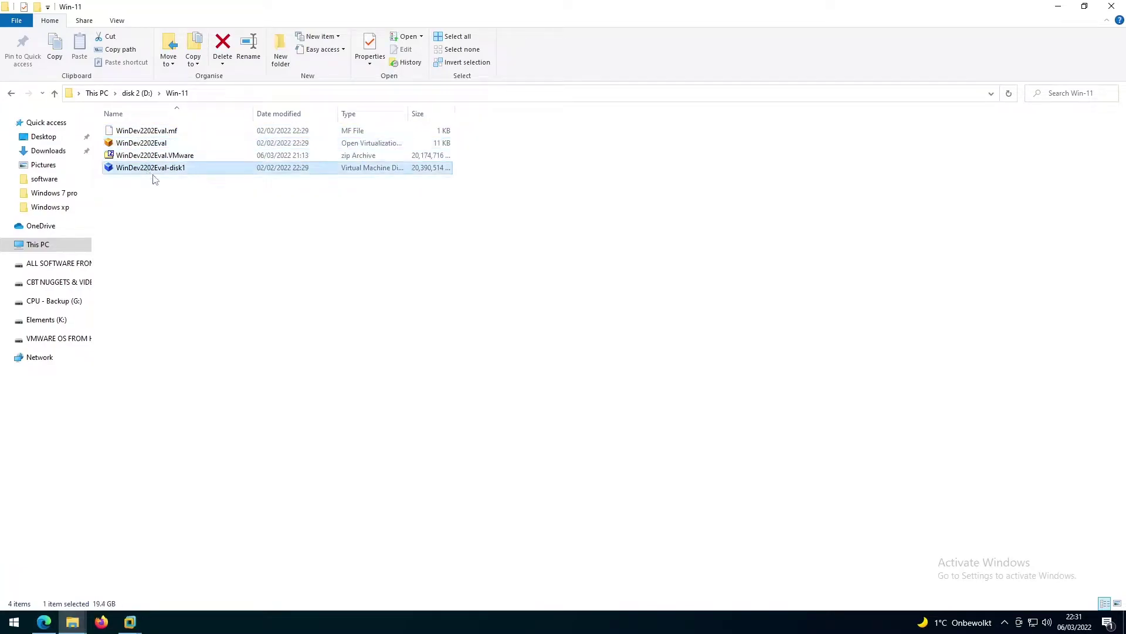
click(1059, 7)
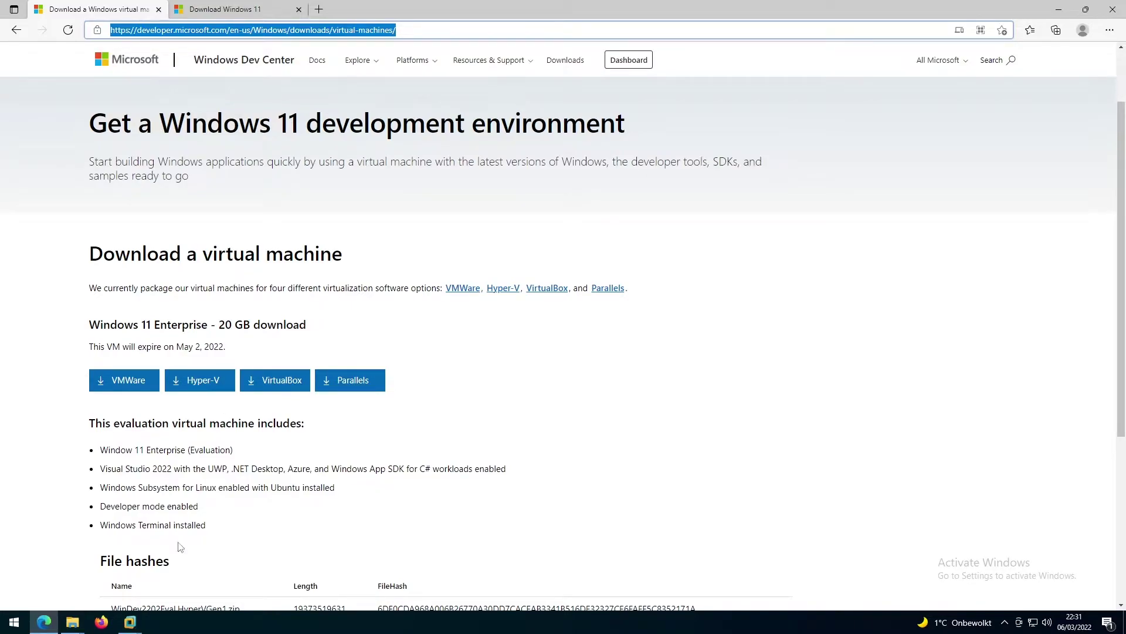
Step: Switch to VMware Workstation to view the C002 virtual machine, then return to the download page in the browser
click(130, 622)
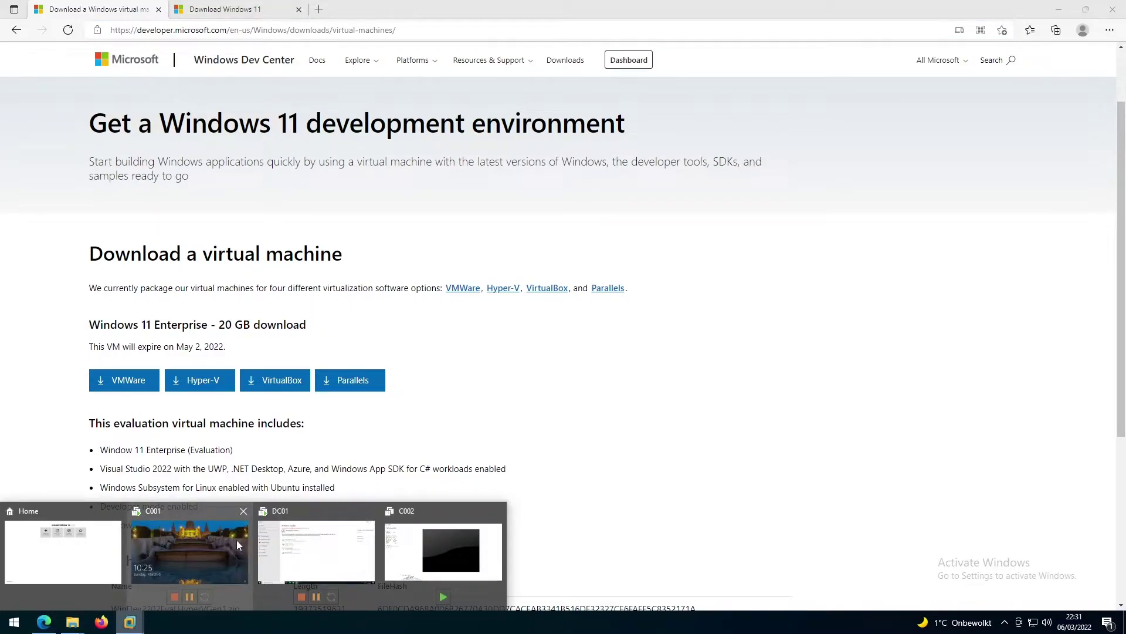
click(424, 537)
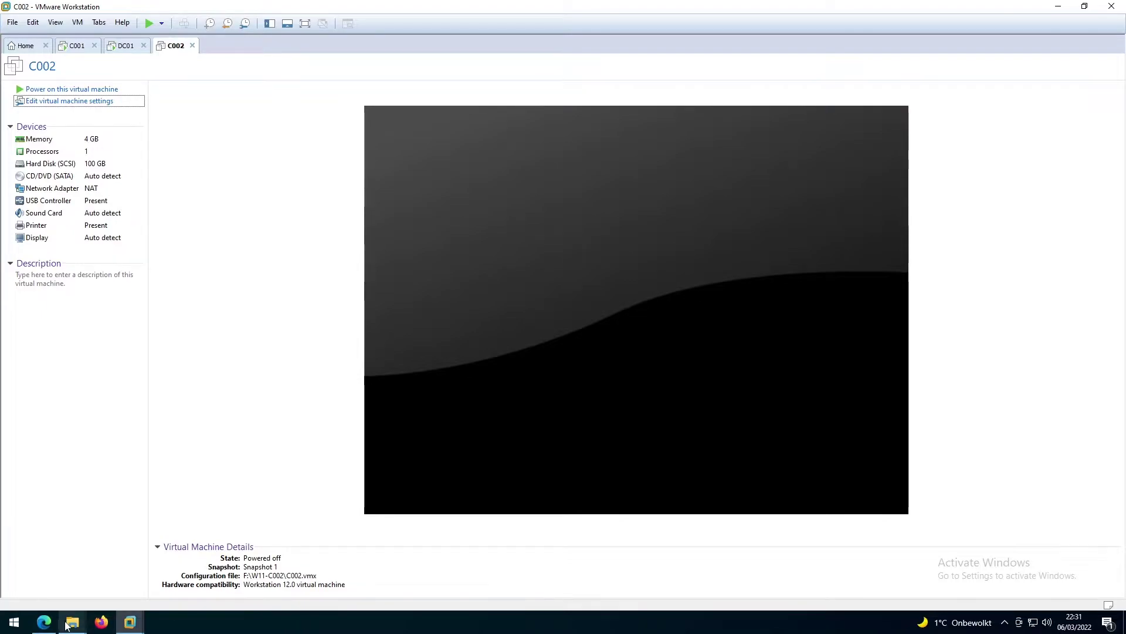
click(40, 627)
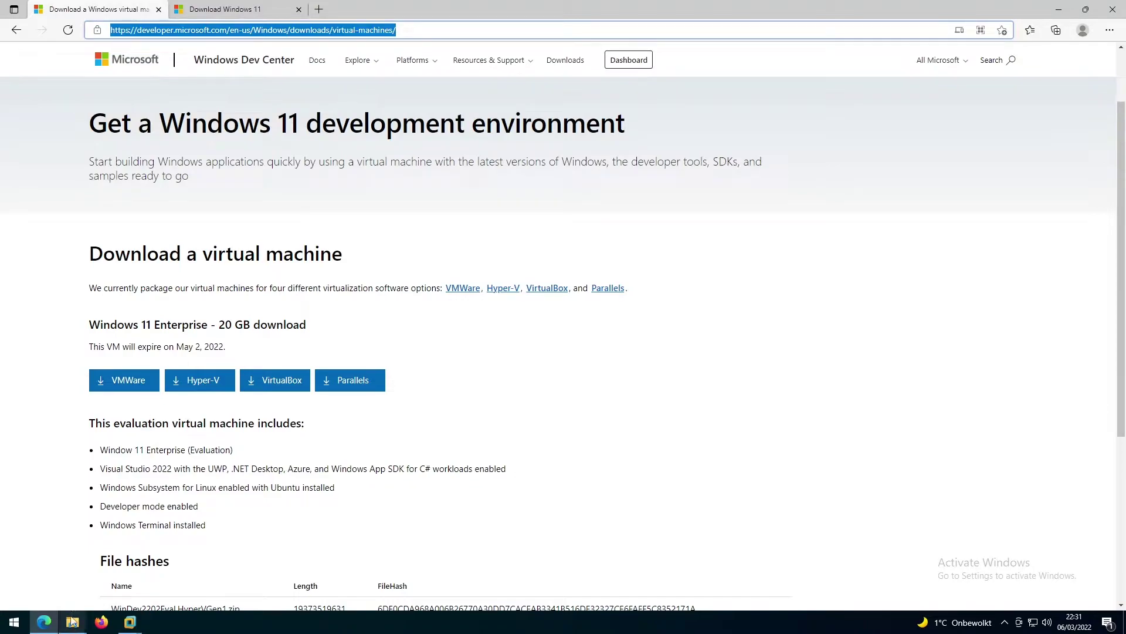
Step: Switch to VMware Workstation's Home page and open WinDev2202Eval from the Win-11 folder on disk 2 (D:)
click(130, 621)
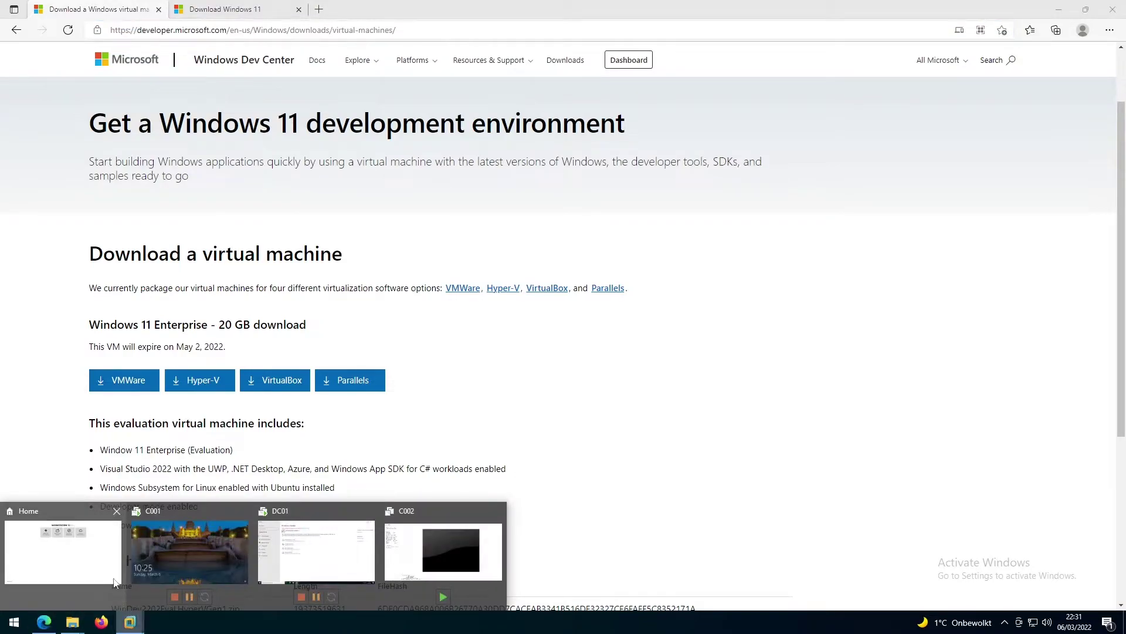
click(96, 551)
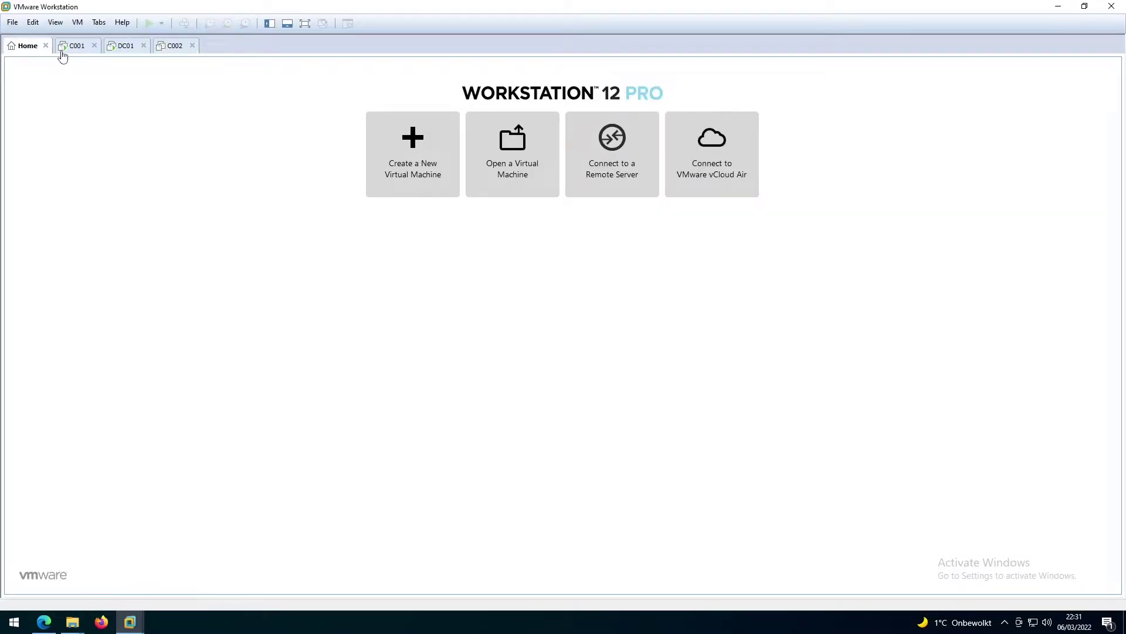
click(11, 25)
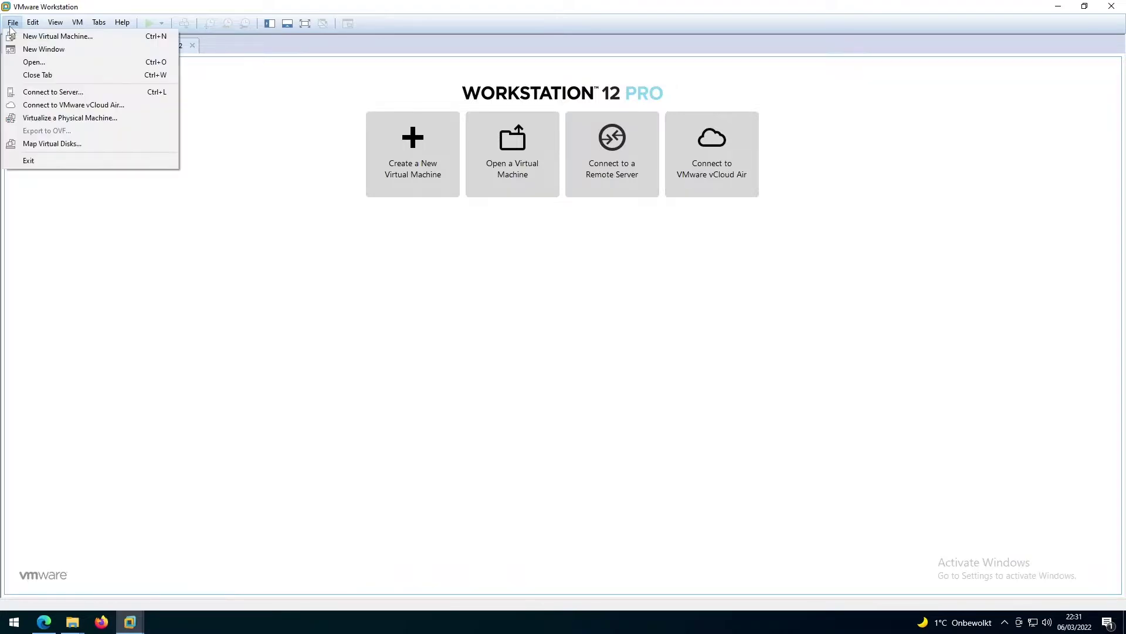
click(32, 63)
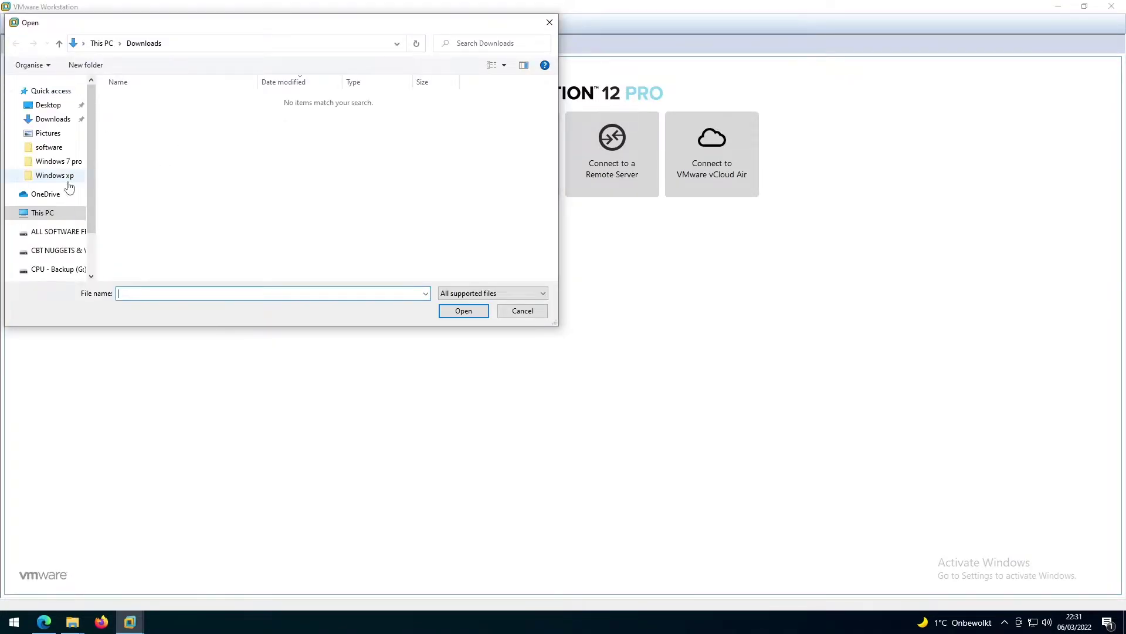
click(45, 219)
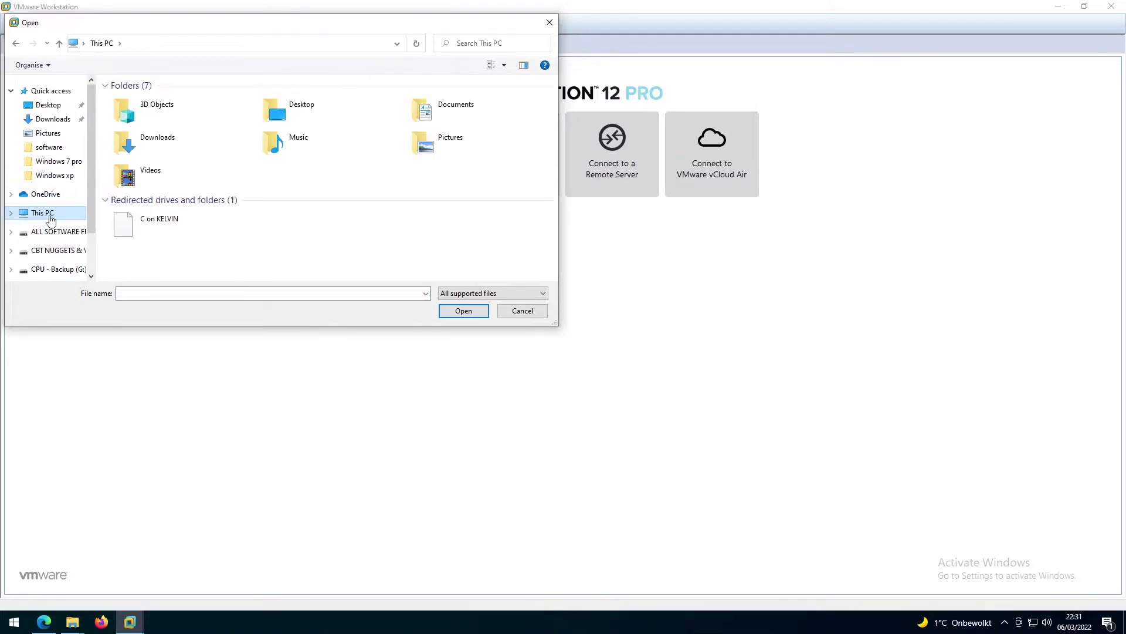
scroll(337, 245, down, 5)
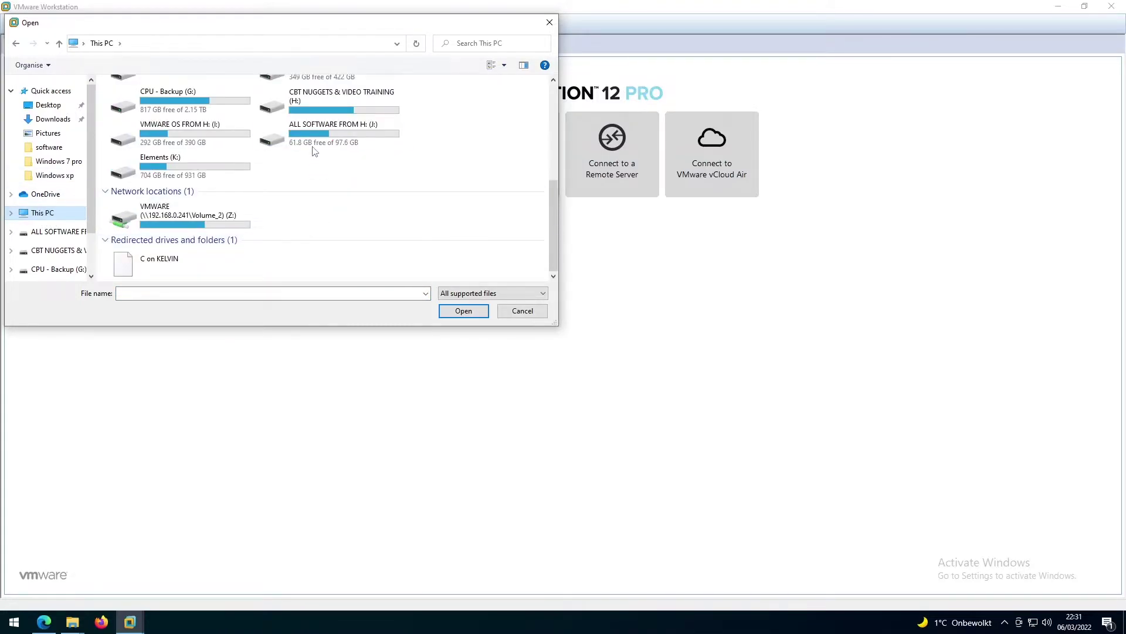
scroll(338, 246, up, 5)
double_click(332, 259)
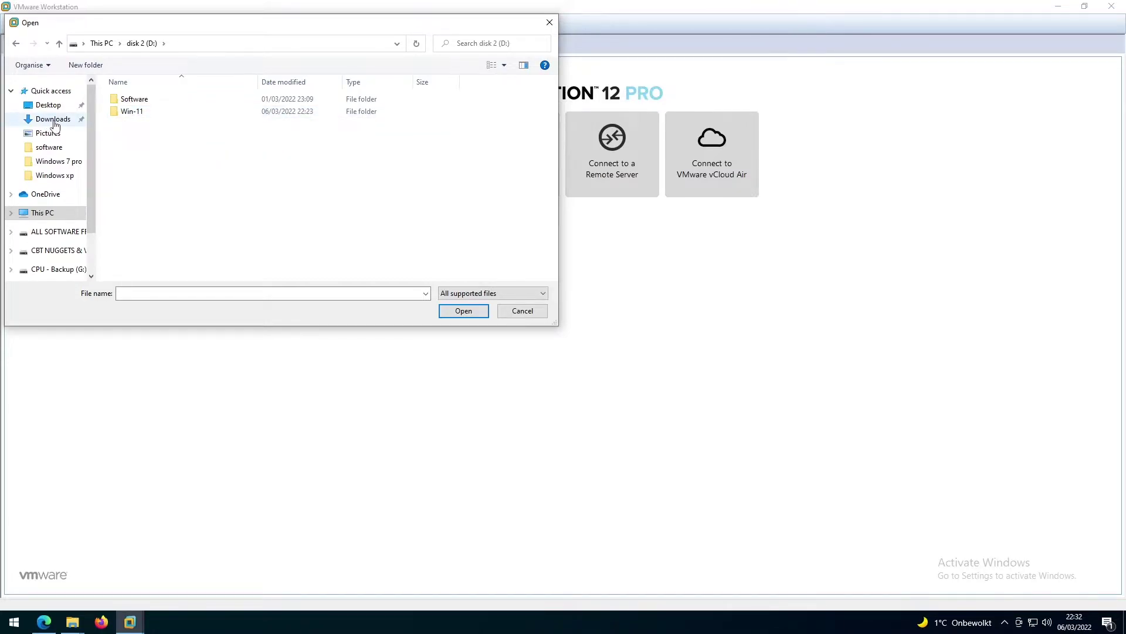
double_click(132, 115)
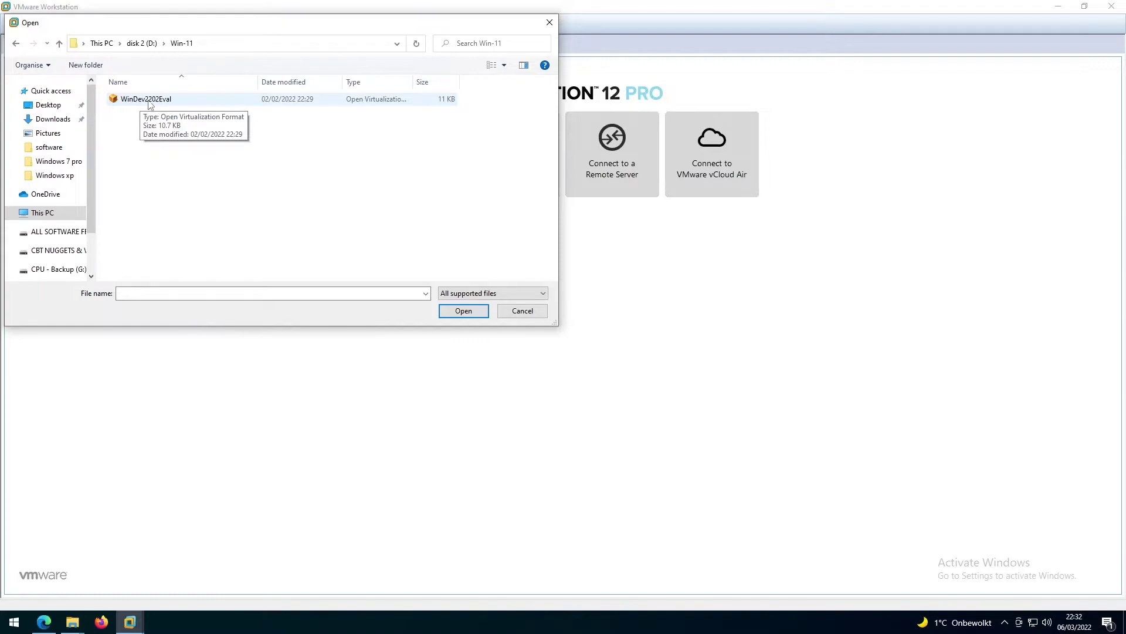
click(152, 103)
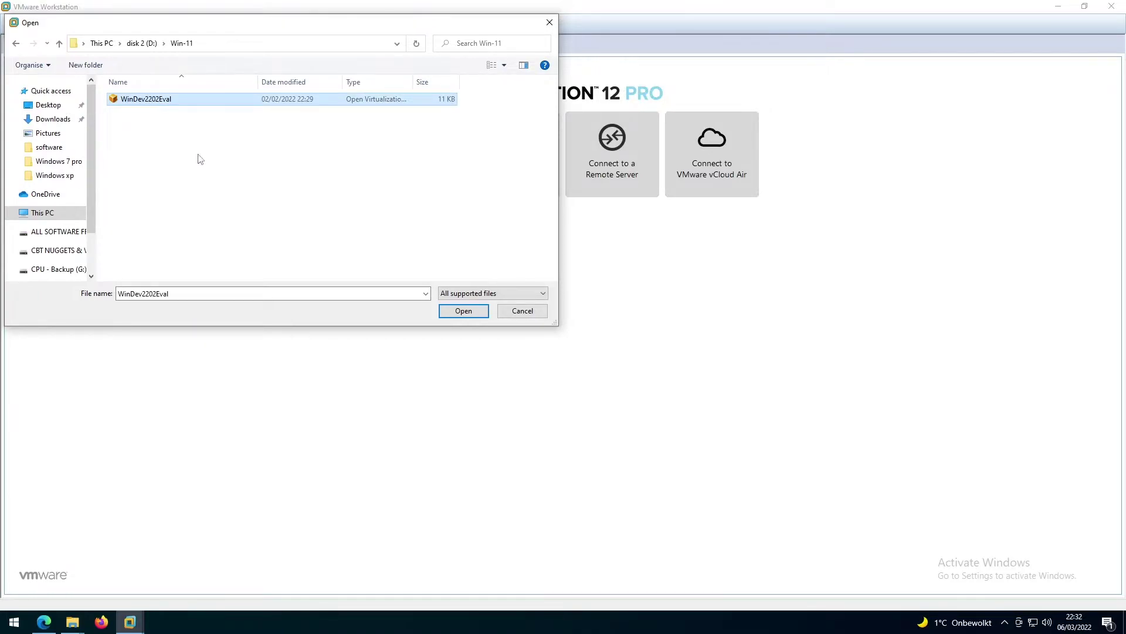
click(460, 313)
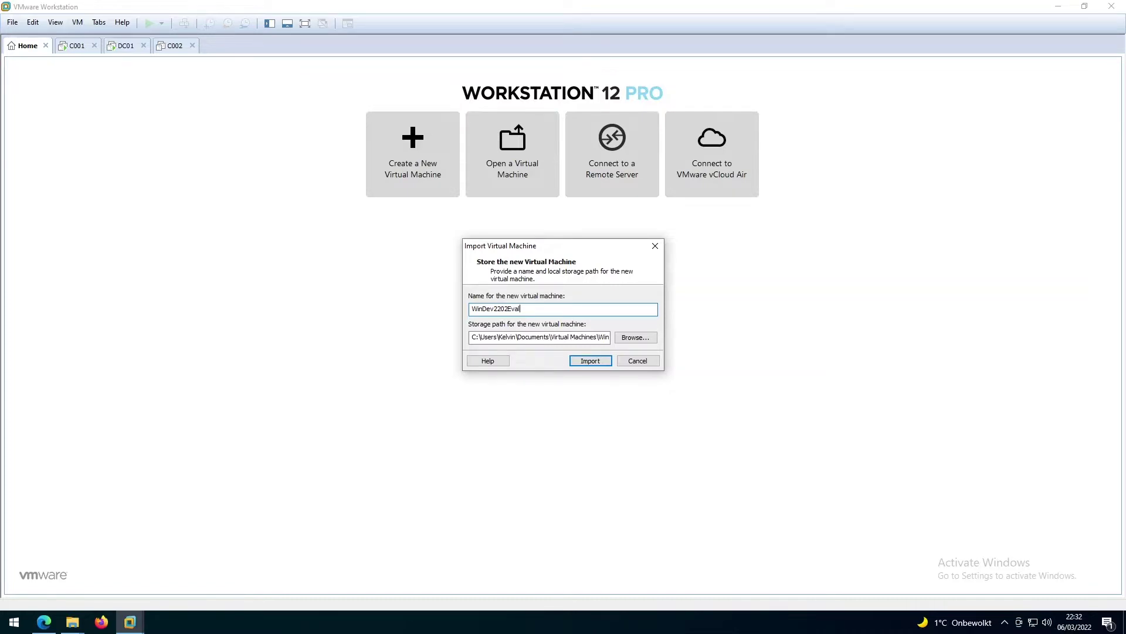
Step: Name the new virtual machine C003 and set its storage path to a new folder W11-C003 on disk3 (F:)
double_click(498, 309)
text(C003)
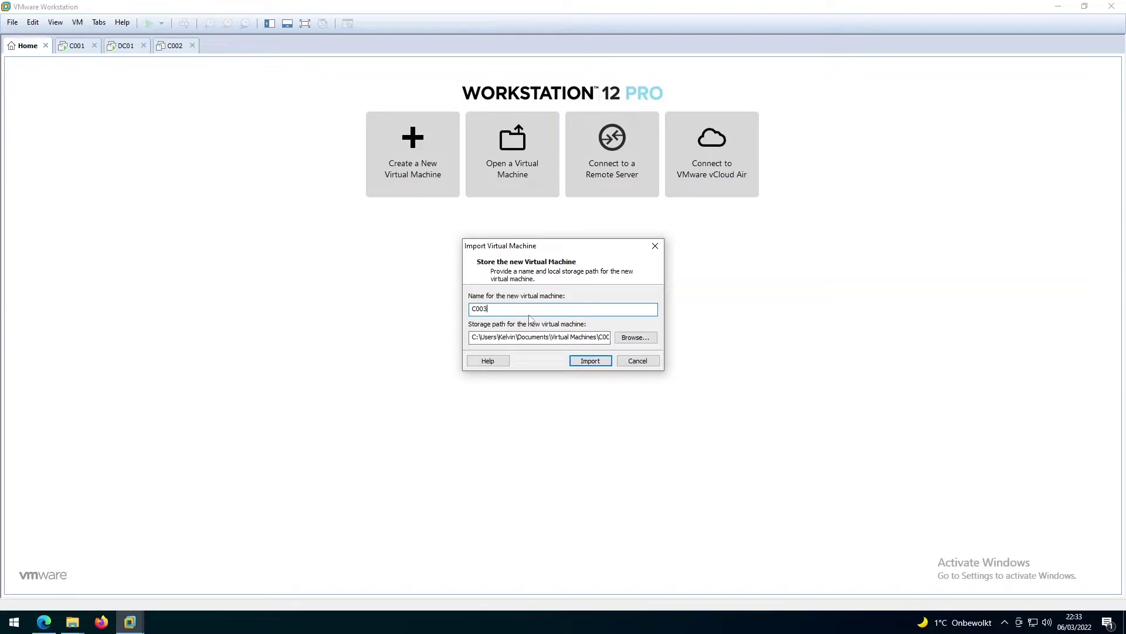
click(634, 338)
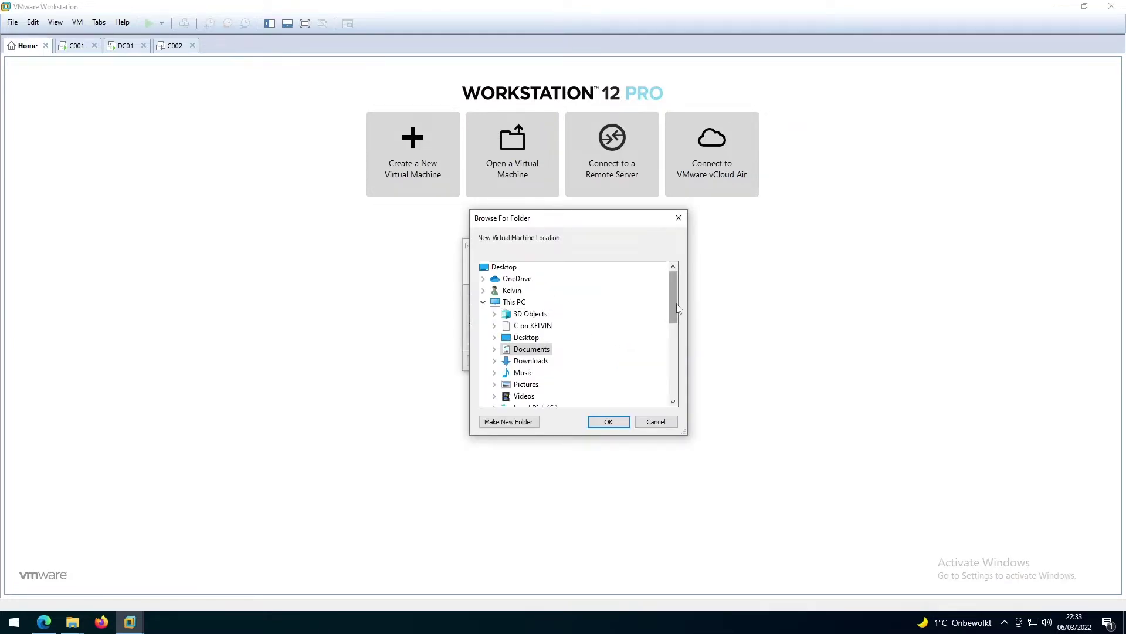
scroll(675, 300, down, 3)
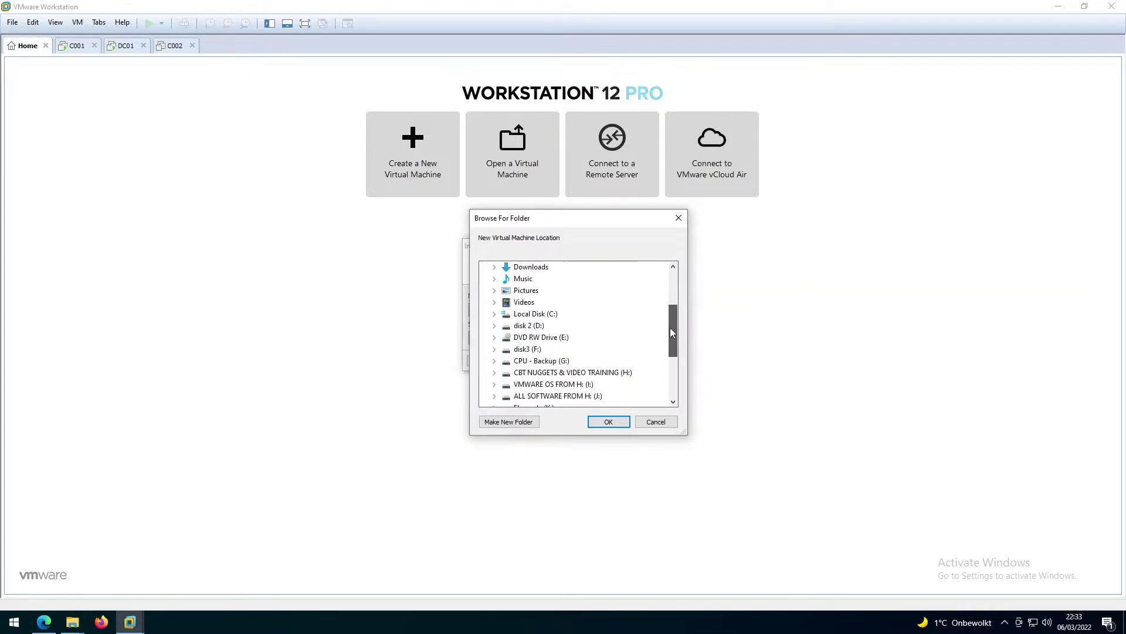
click(495, 350)
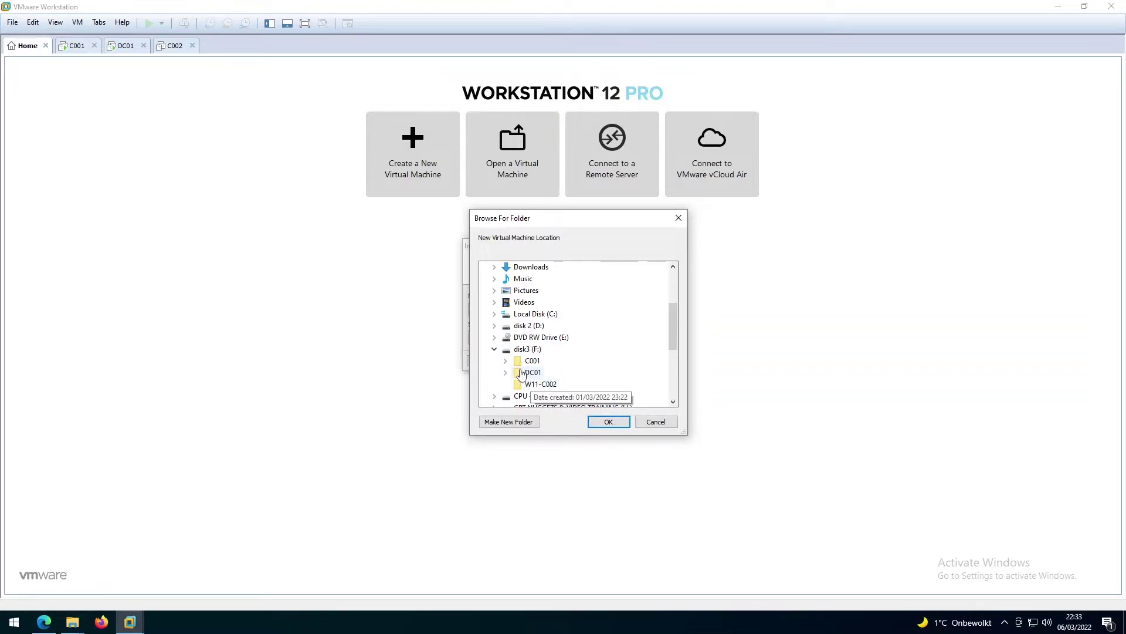
click(528, 350)
click(509, 422)
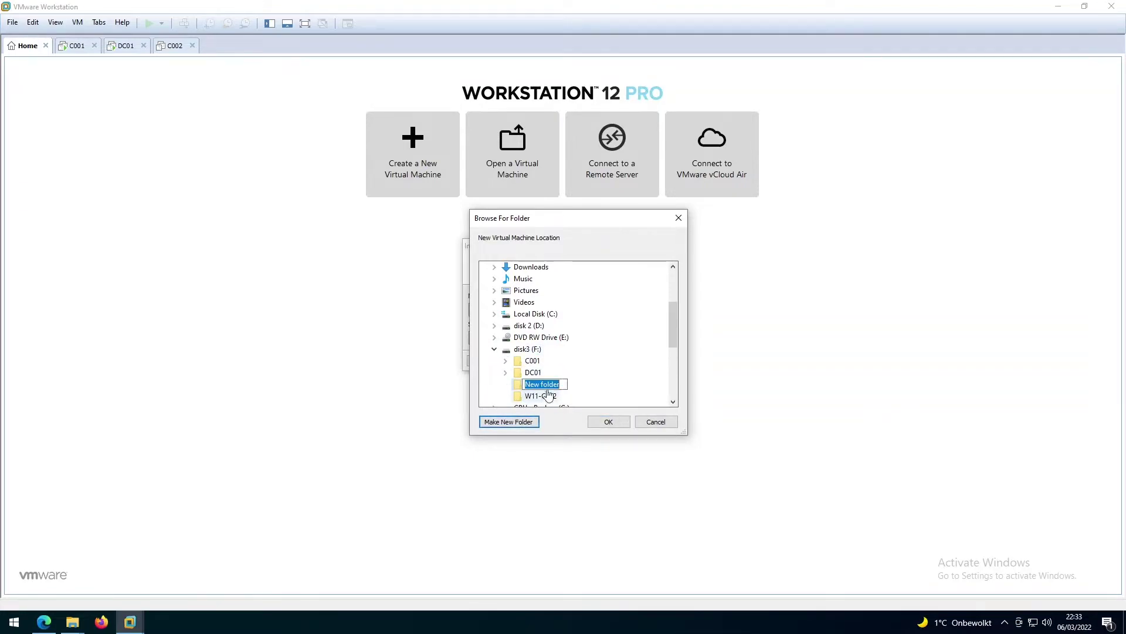
text(W11-C003)
click(591, 385)
click(608, 422)
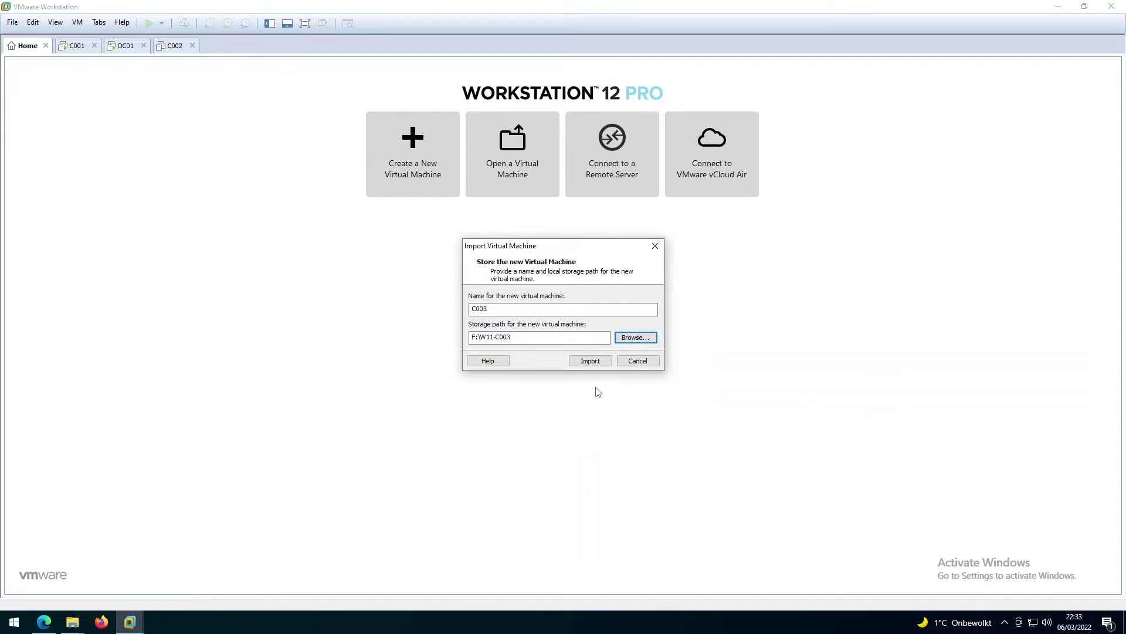
Step: Import the virtual machine, retrying with relaxed OVF specification and virtual hardware compliance checks
click(591, 361)
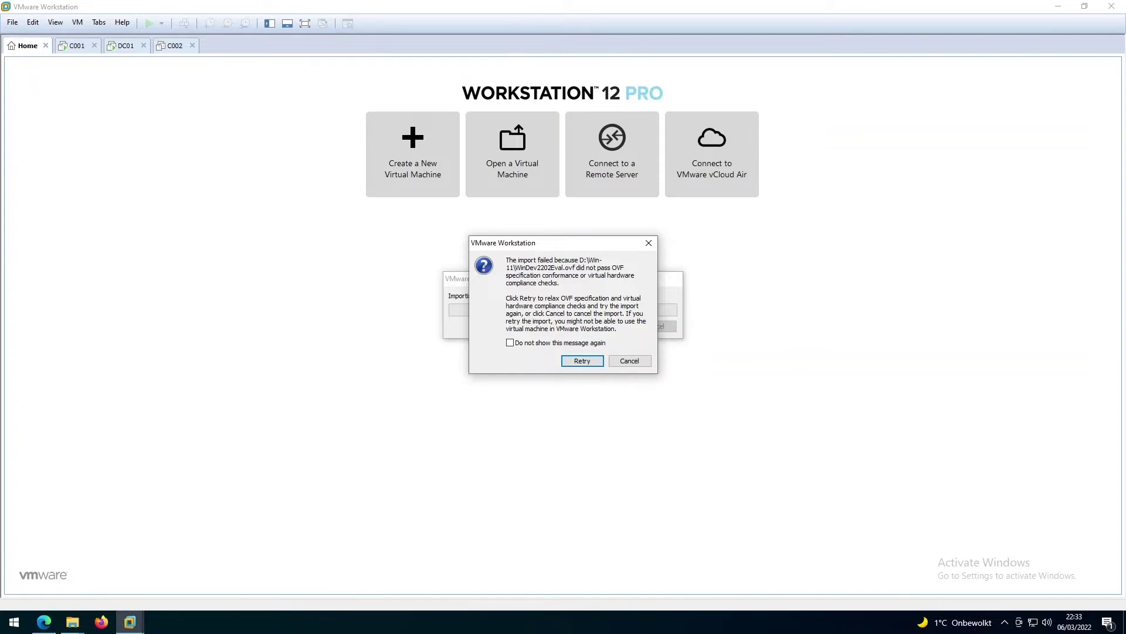
click(582, 360)
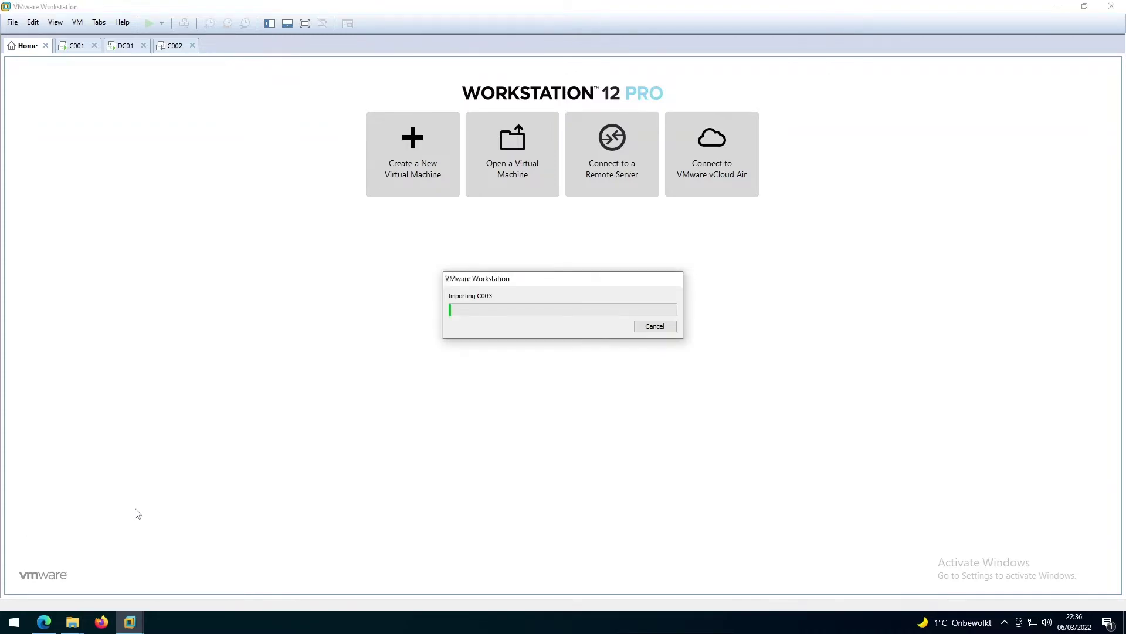
Step: Inspect the files written to the W11-C003 folder on disk3 (F:), including the C003-disk1.vmdk.lck subfolder, in File Explorer
mouse_move(79, 621)
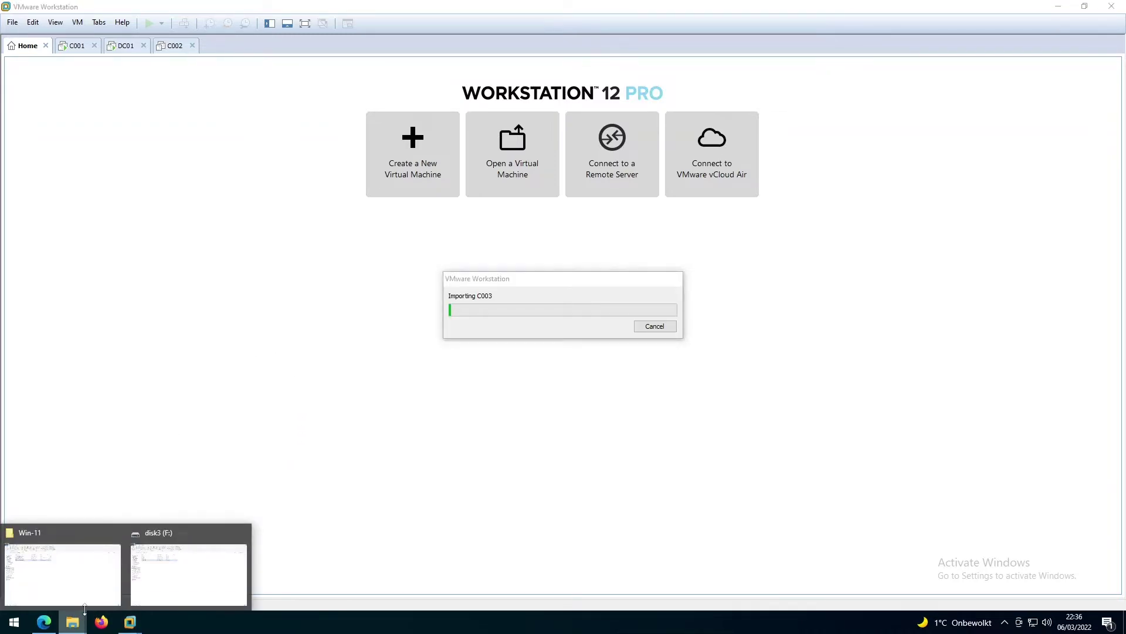
click(170, 567)
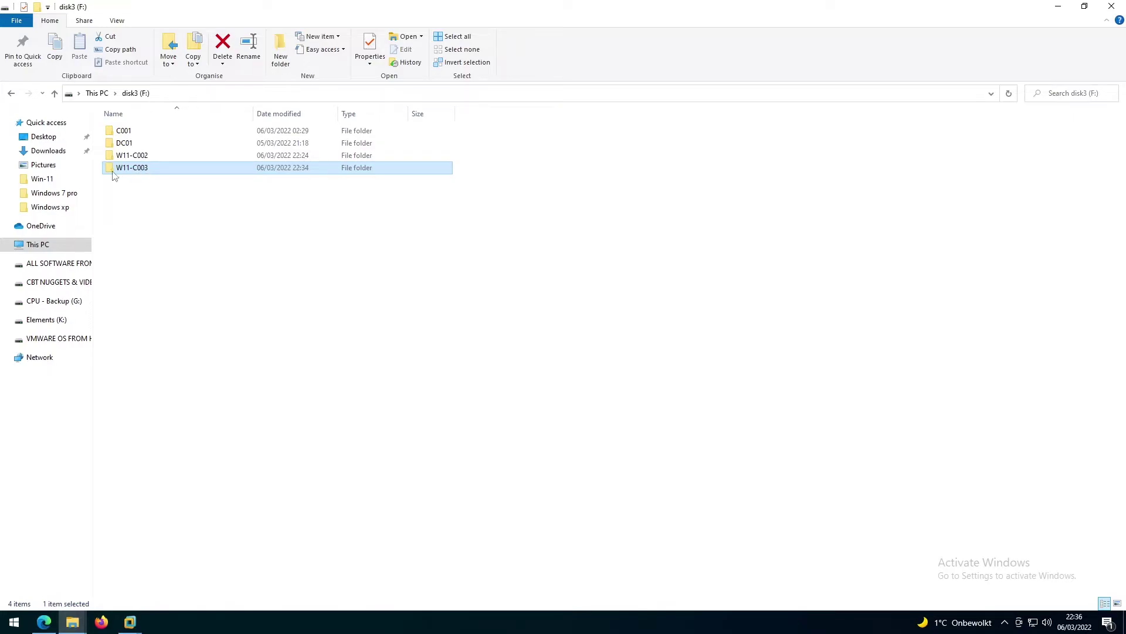
mouse_move(129, 171)
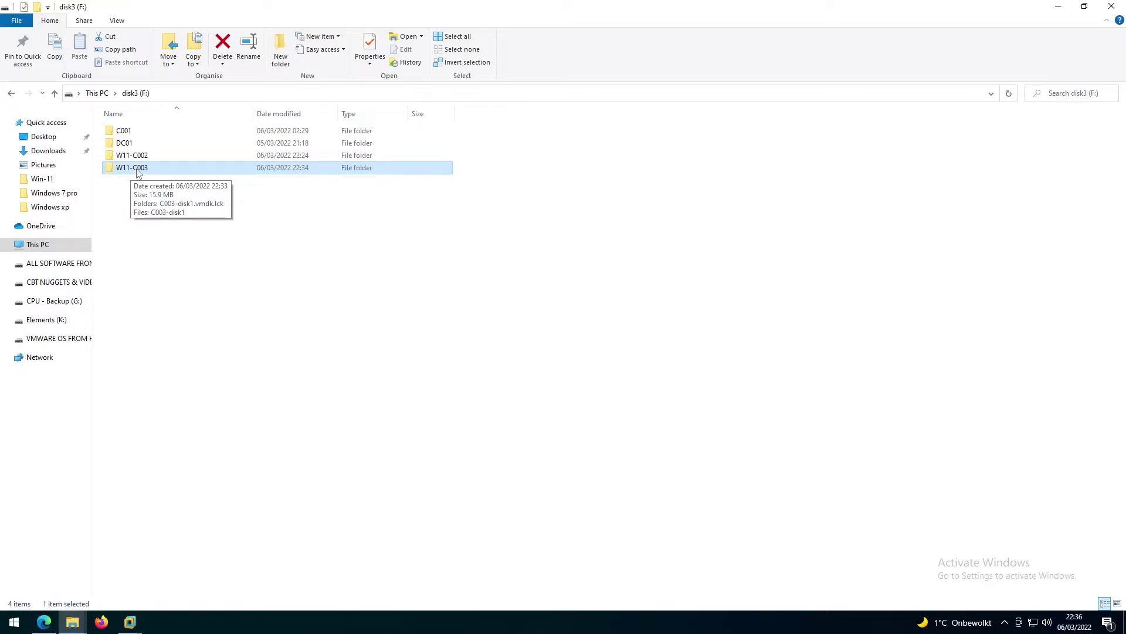
double_click(137, 171)
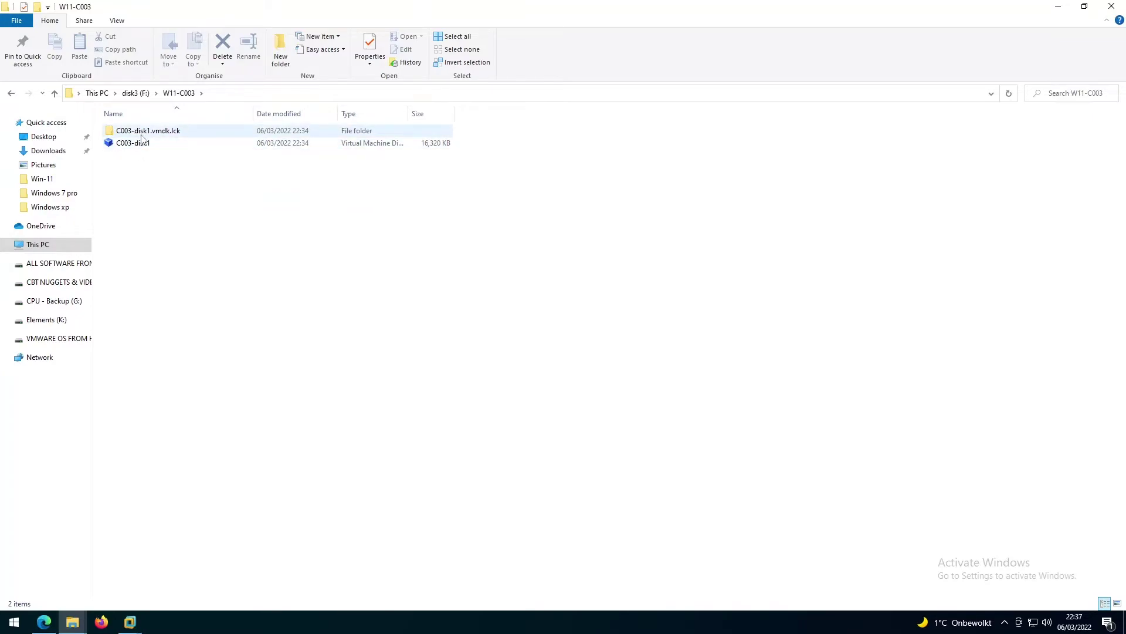
double_click(163, 132)
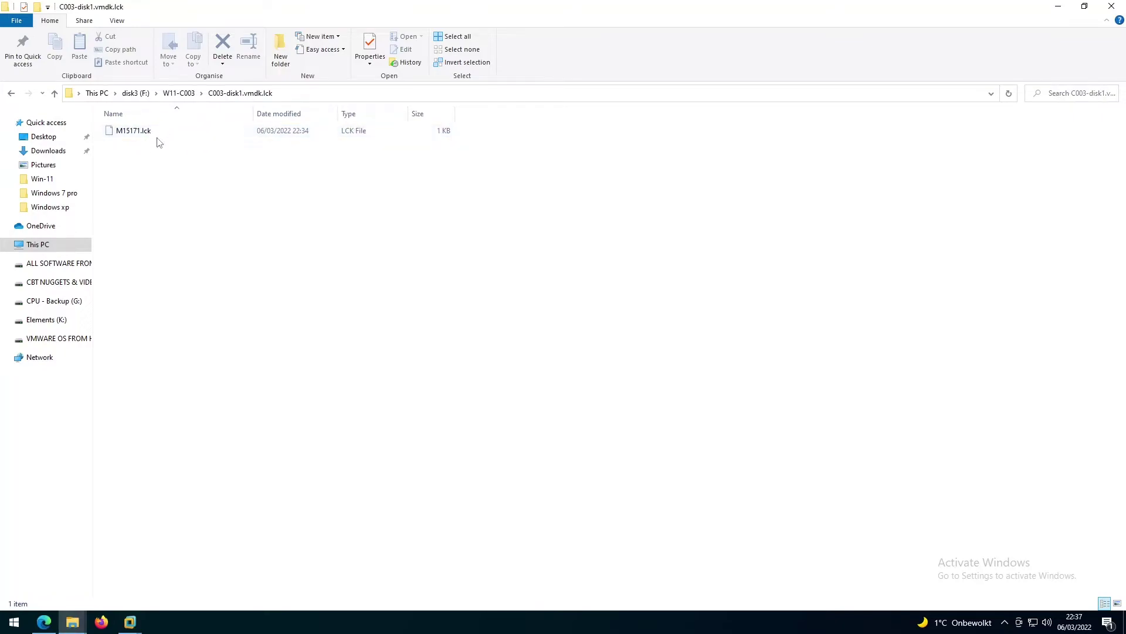
click(174, 94)
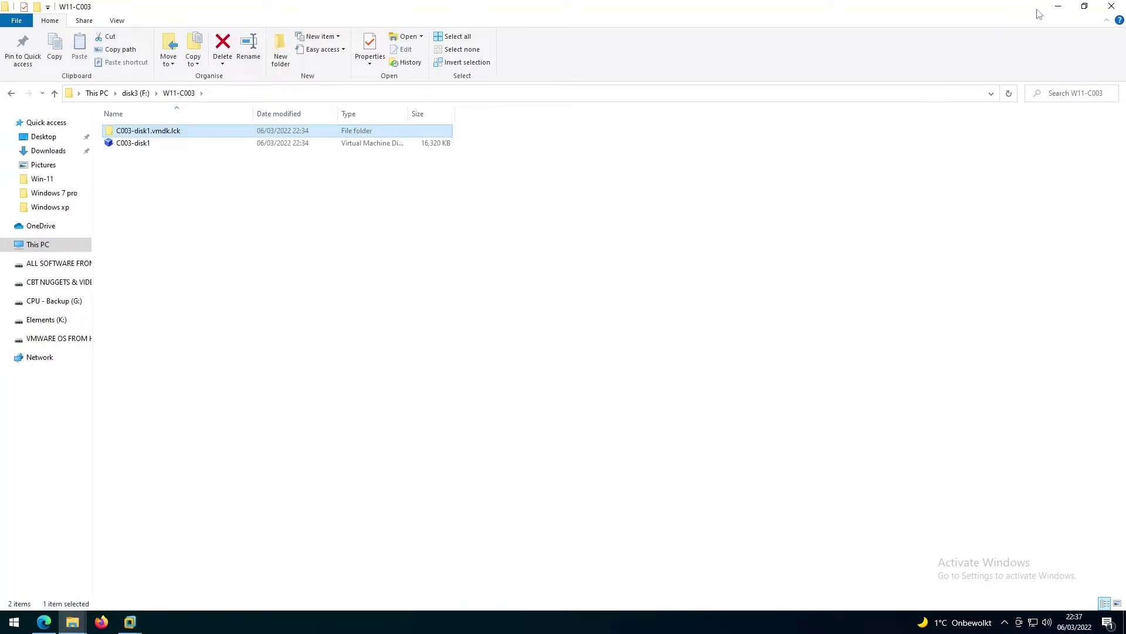
click(1057, 6)
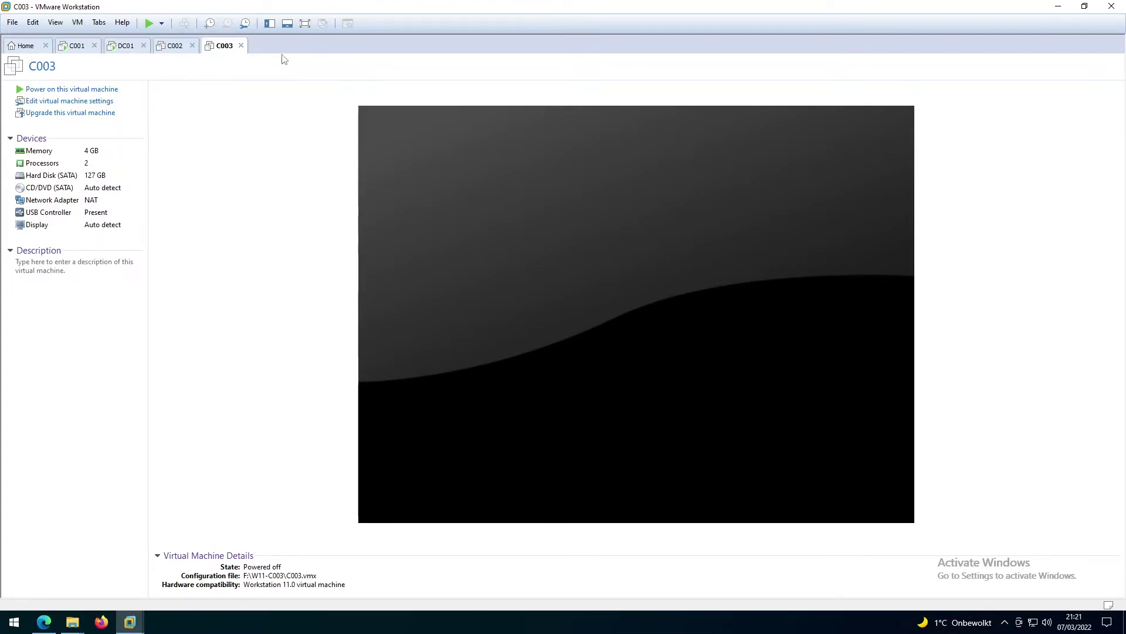
Step: Power on the C003 virtual machine and let it start up to the Windows 11 desktop
click(78, 90)
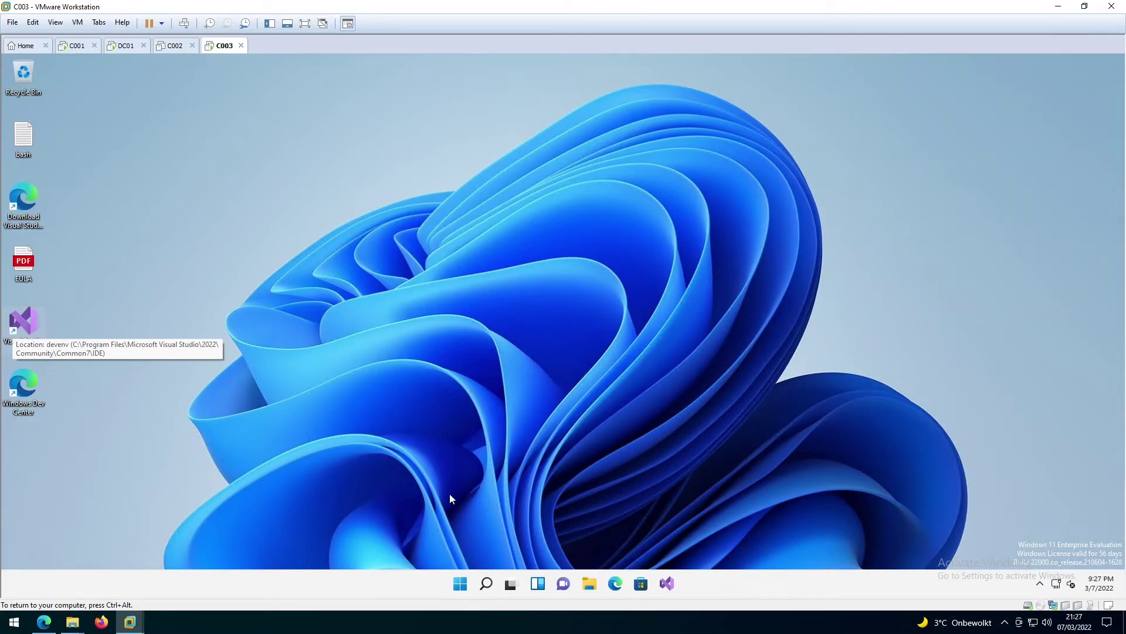
click(487, 583)
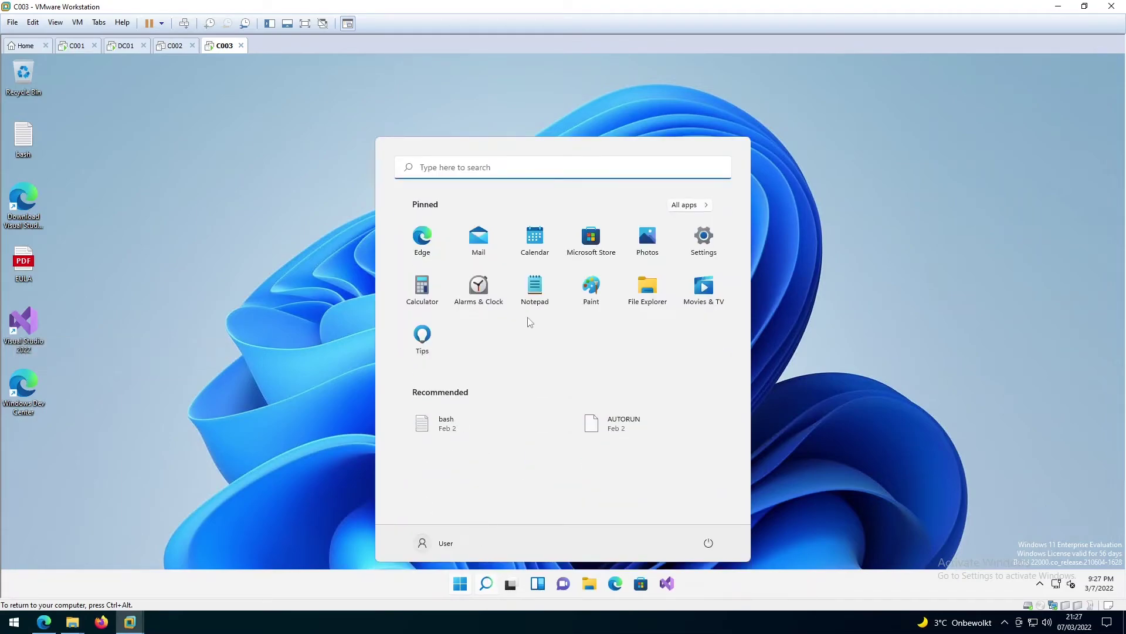
click(488, 175)
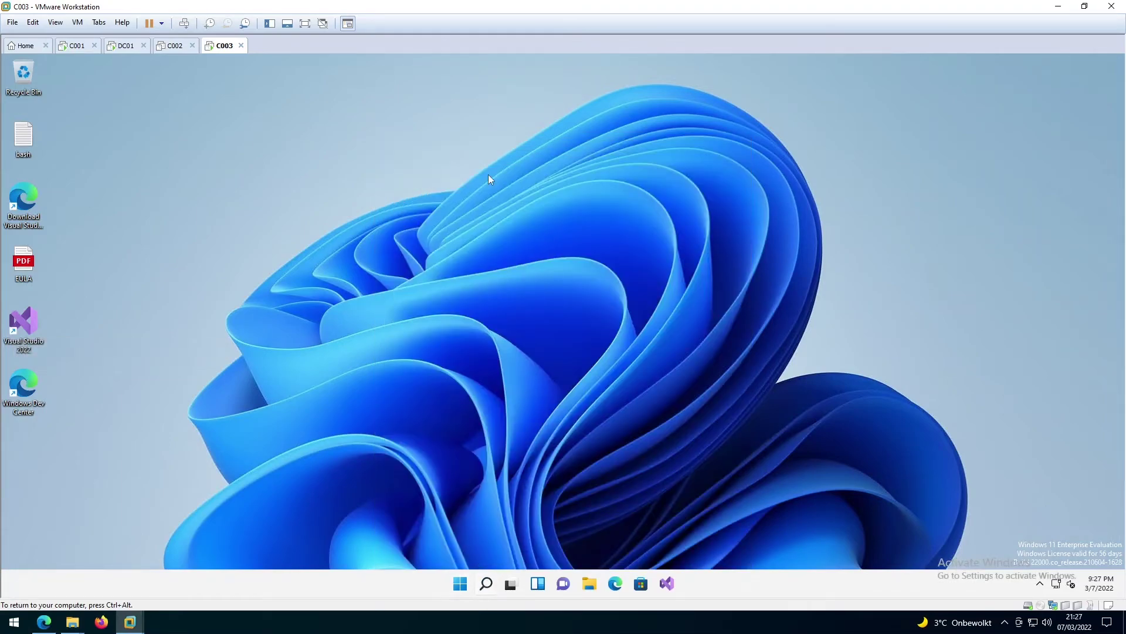
text(z)
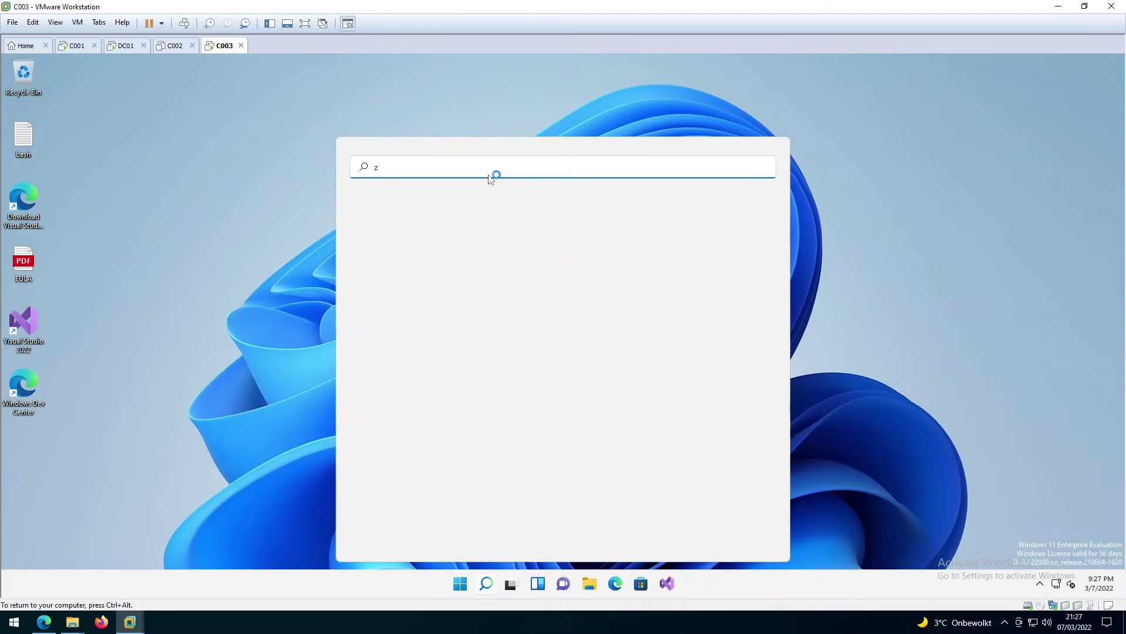
key(BackSpace)
text(winver)
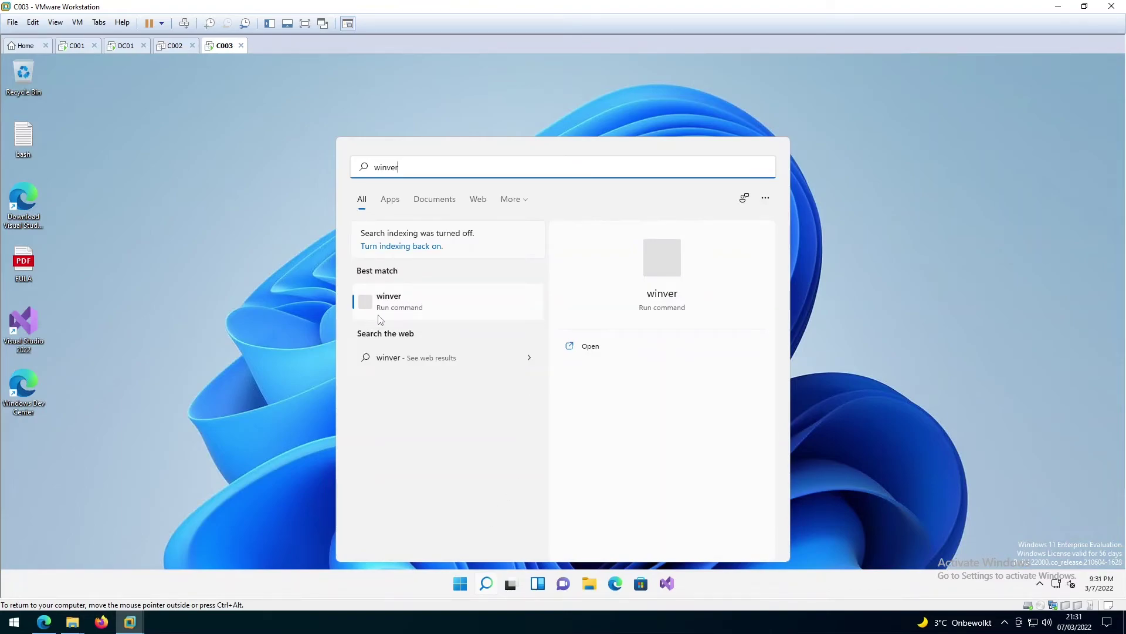
click(289, 302)
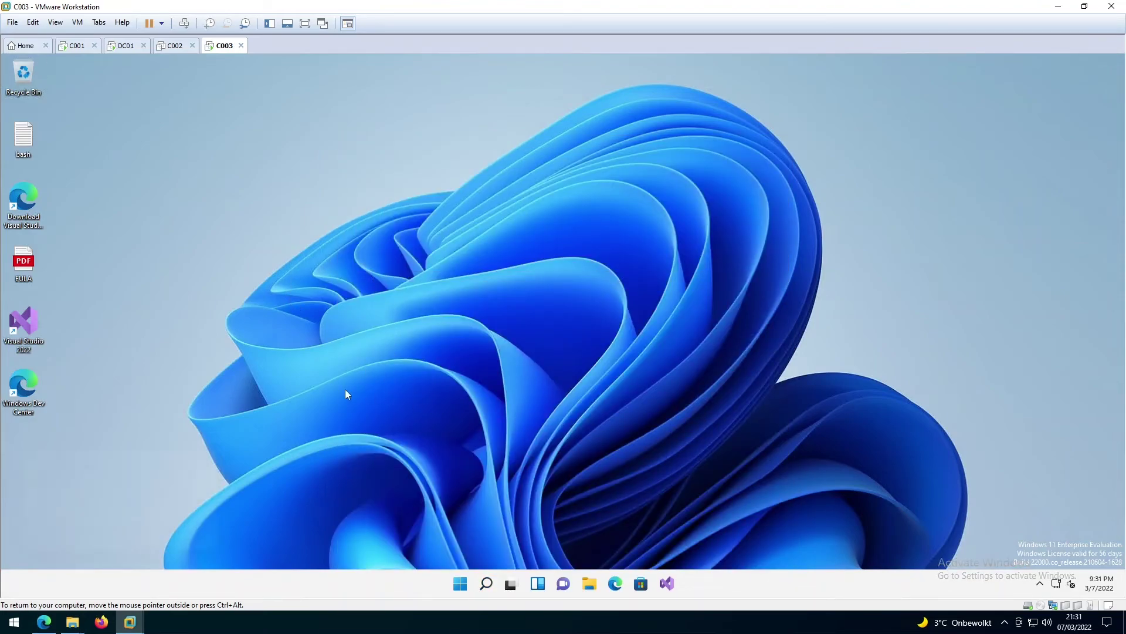
Step: Run winver through the Run dialog of the C003 guest and release input control back to the host computer
key(super+r)
text(winver)
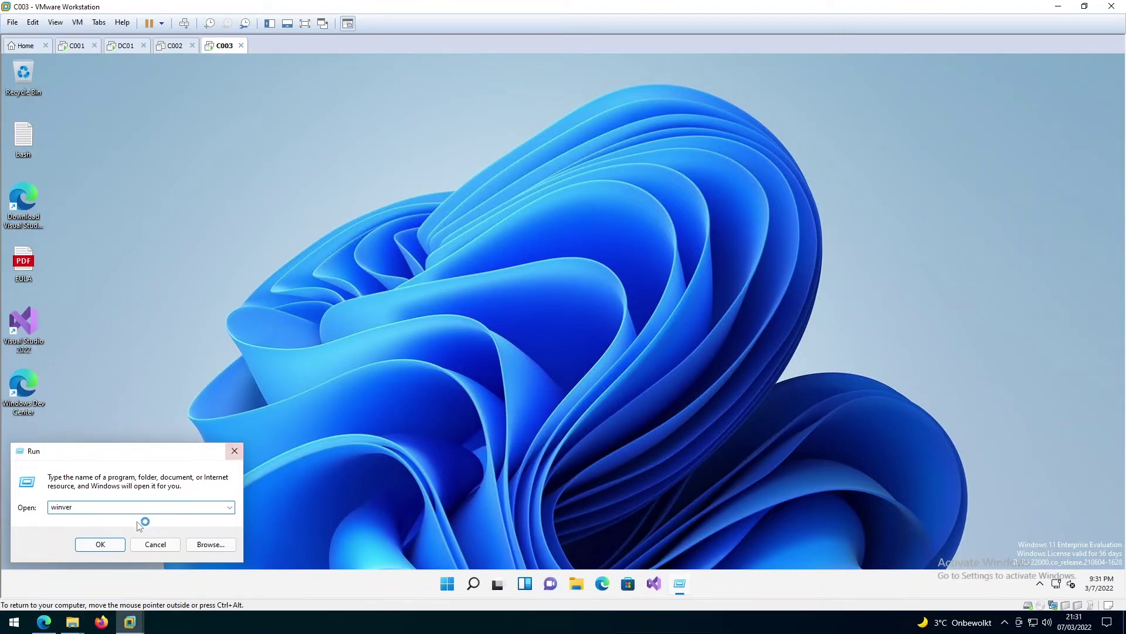
click(100, 544)
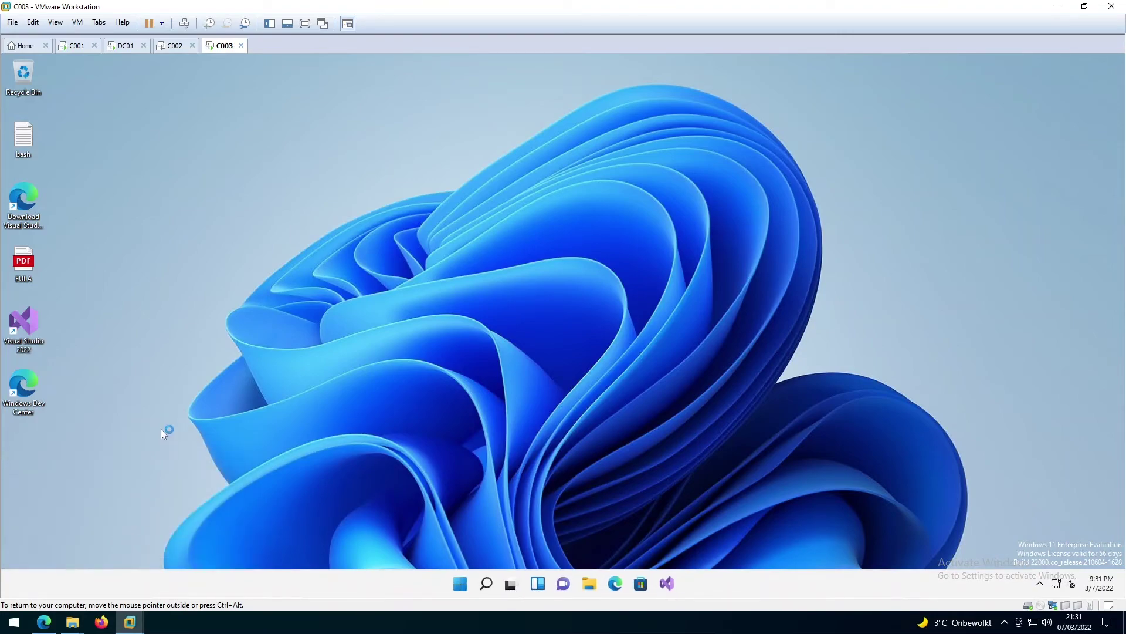
key(ctrl+alt)
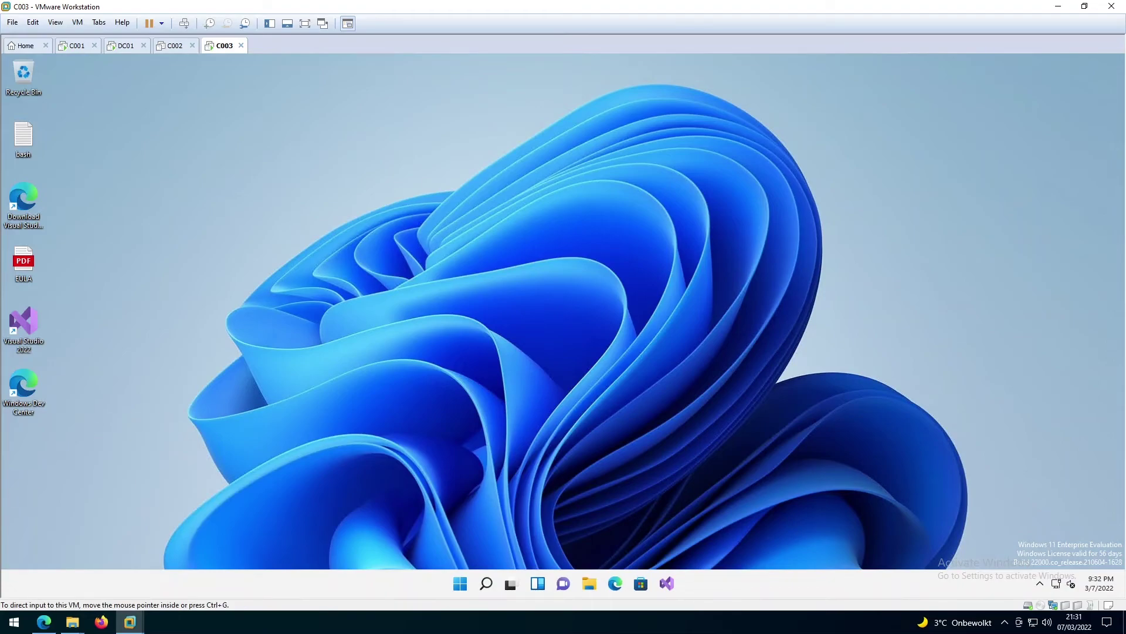